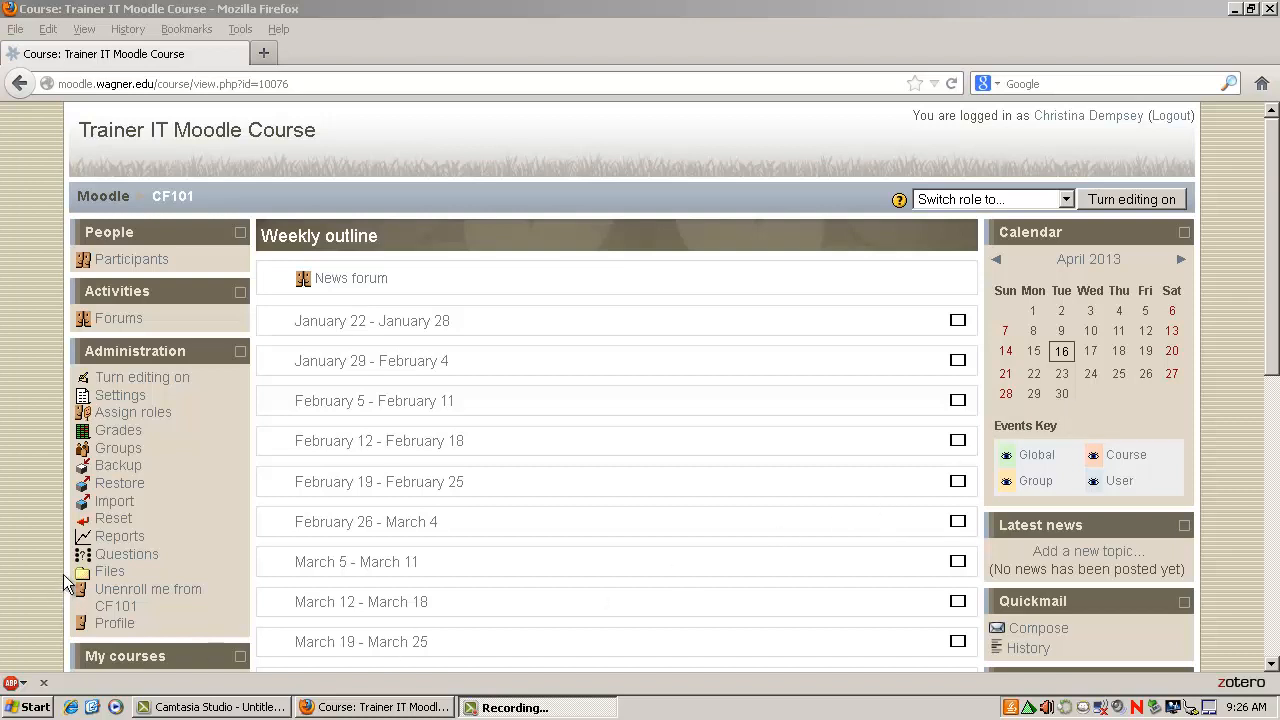
Add a question category named Quiz 1 under Default for Trainer IT Moodle Course, with category info "Quiz 1 Questions".
click(126, 556)
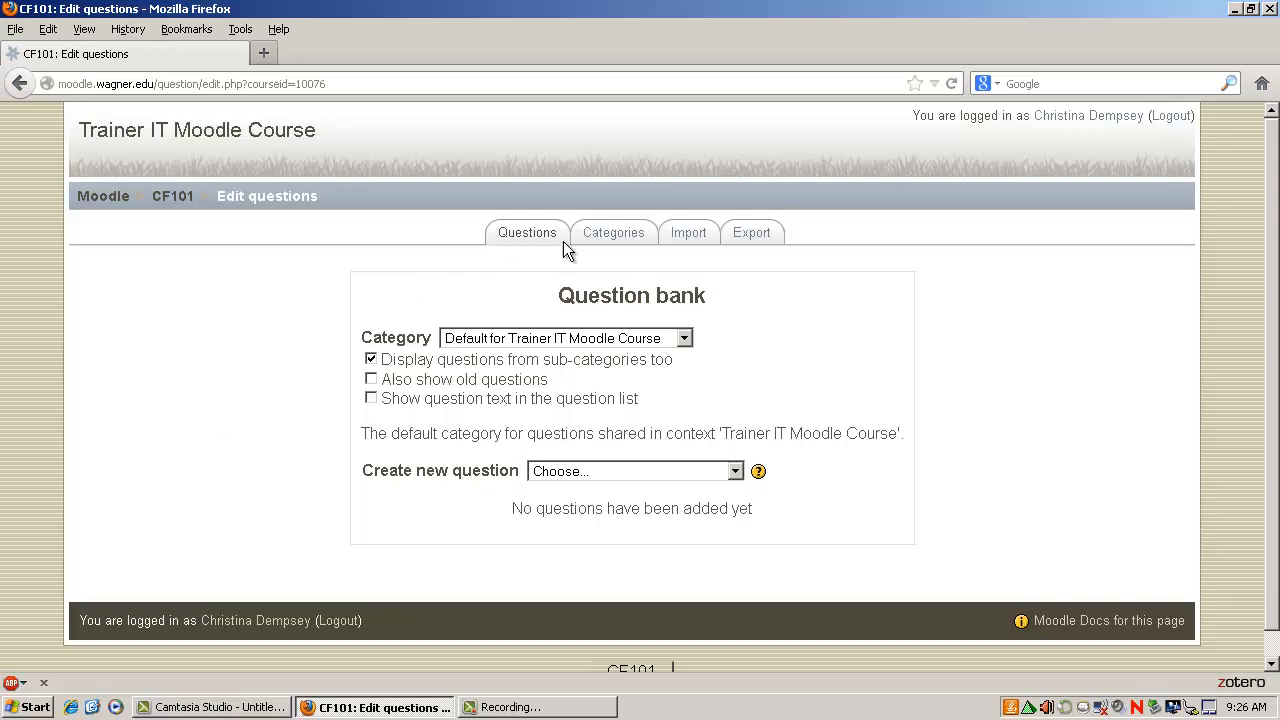
click(620, 238)
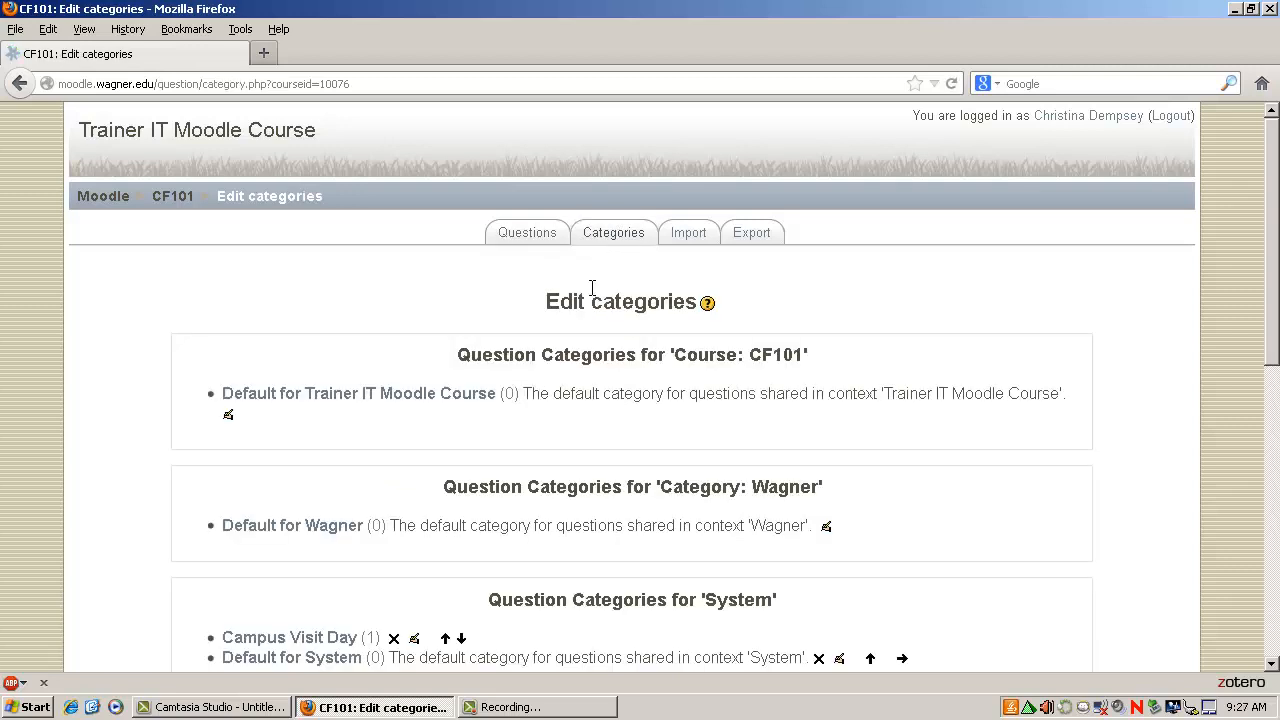
scroll(592, 288, down, 8)
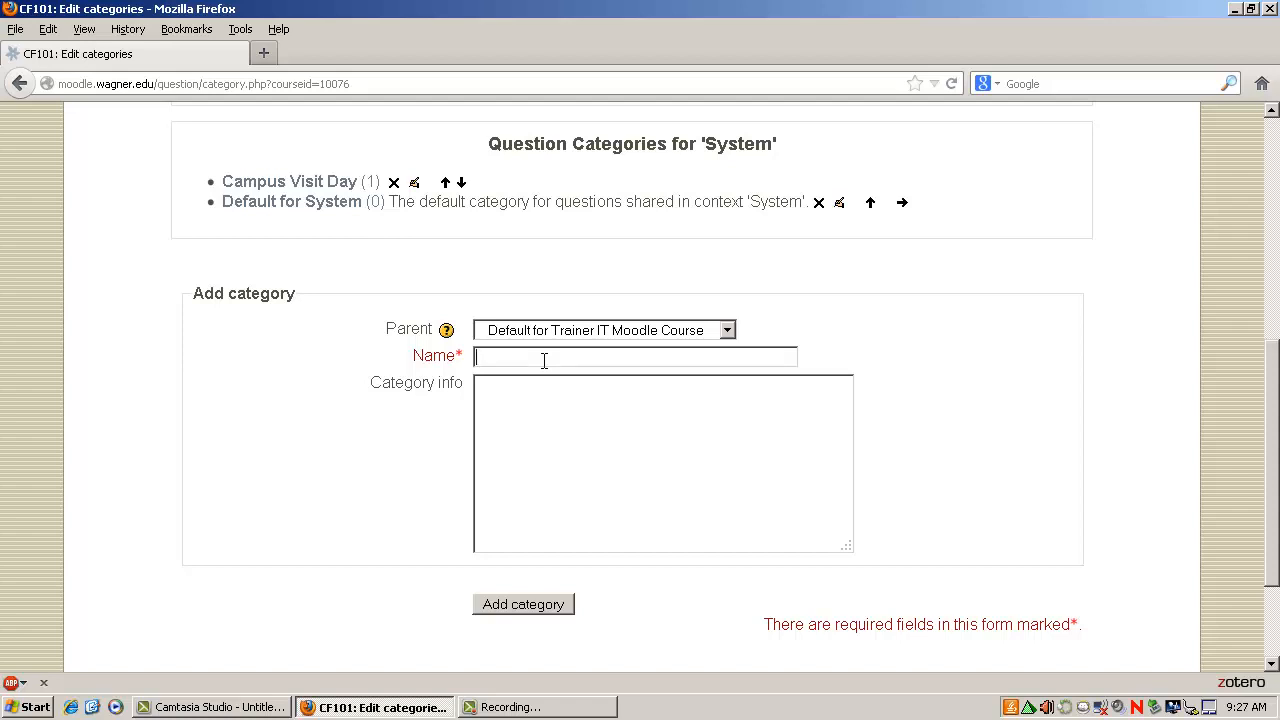
text(Quiz 1)
click(495, 440)
text(Quiz 1 Questions)
click(554, 606)
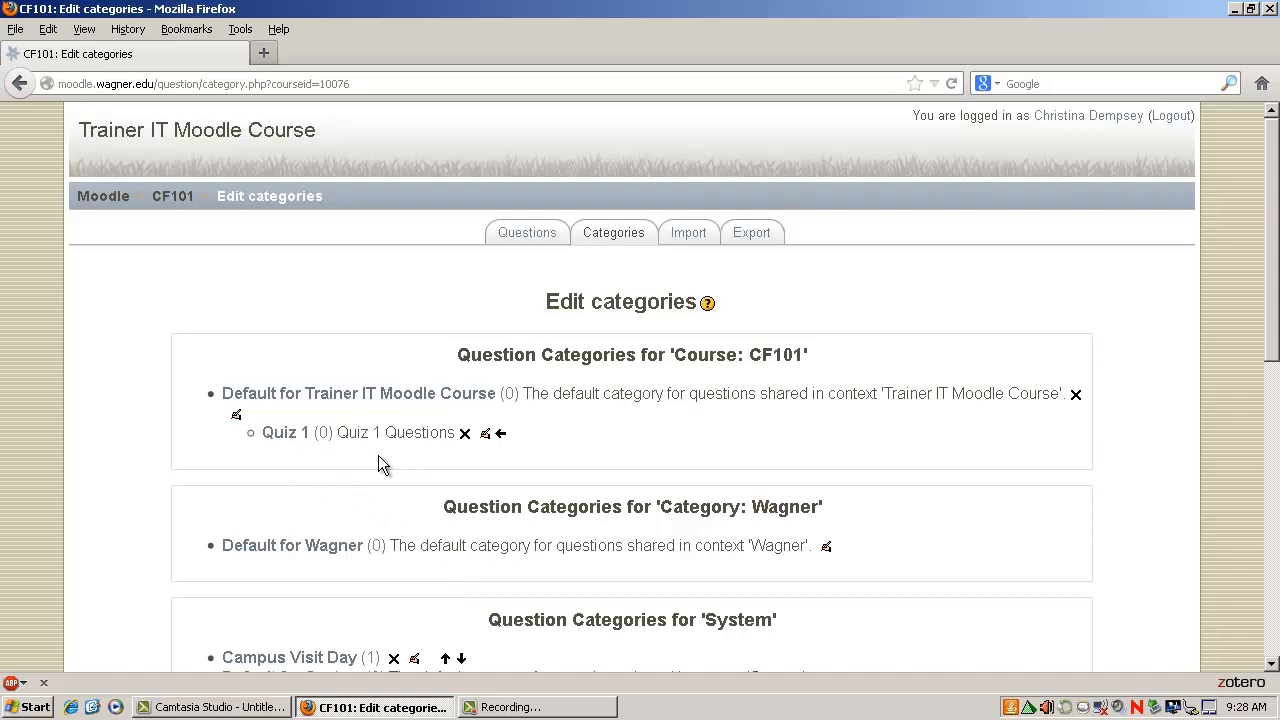
Check the categories available for selection in the course's question bank.
click(522, 244)
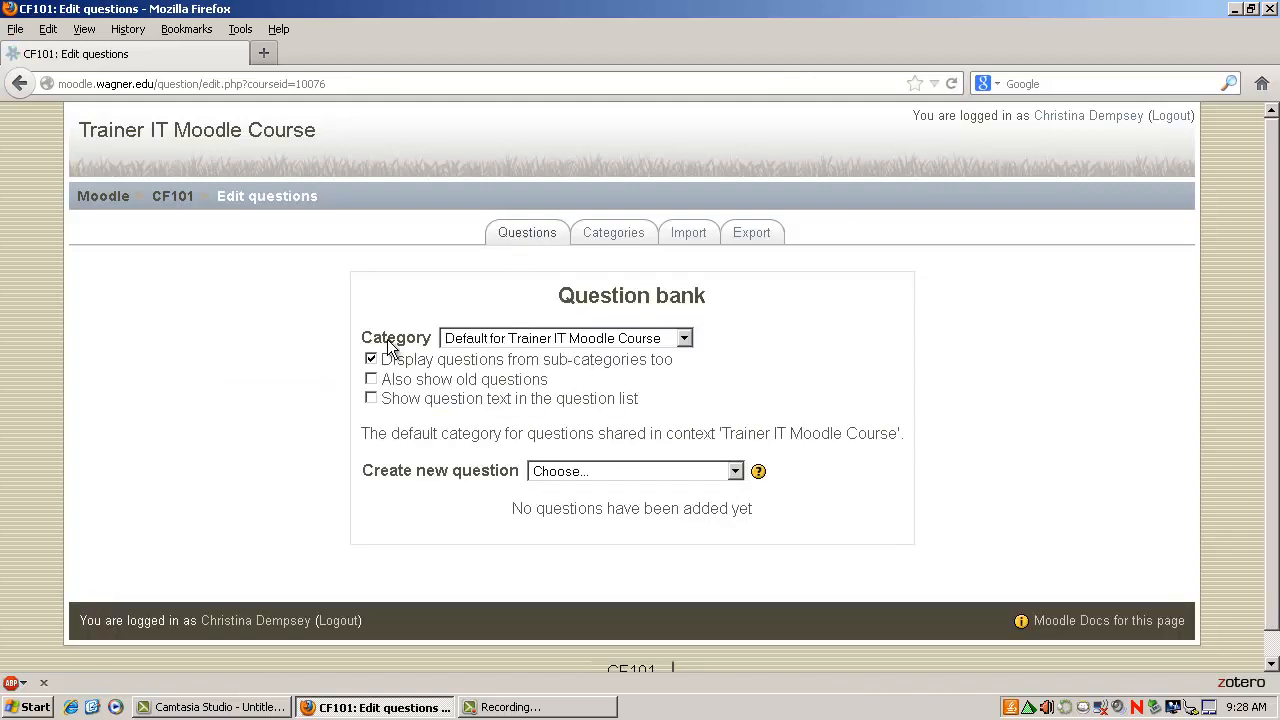
click(636, 340)
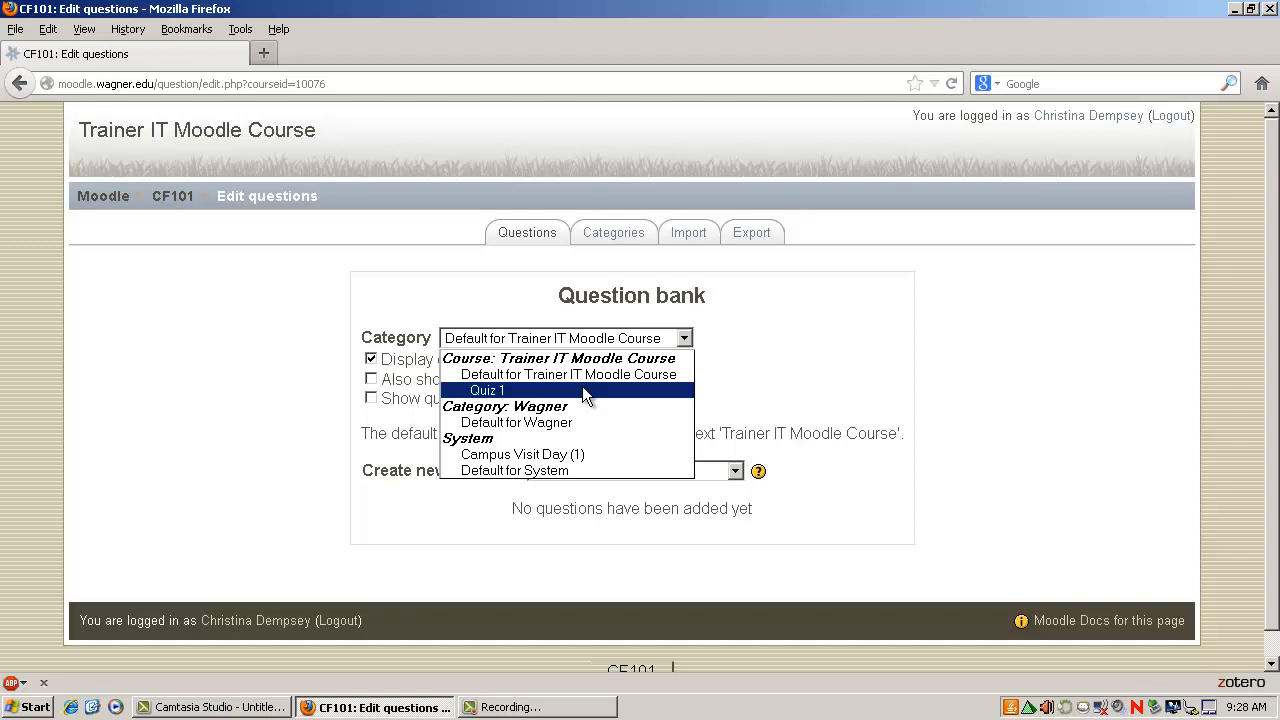
click(600, 240)
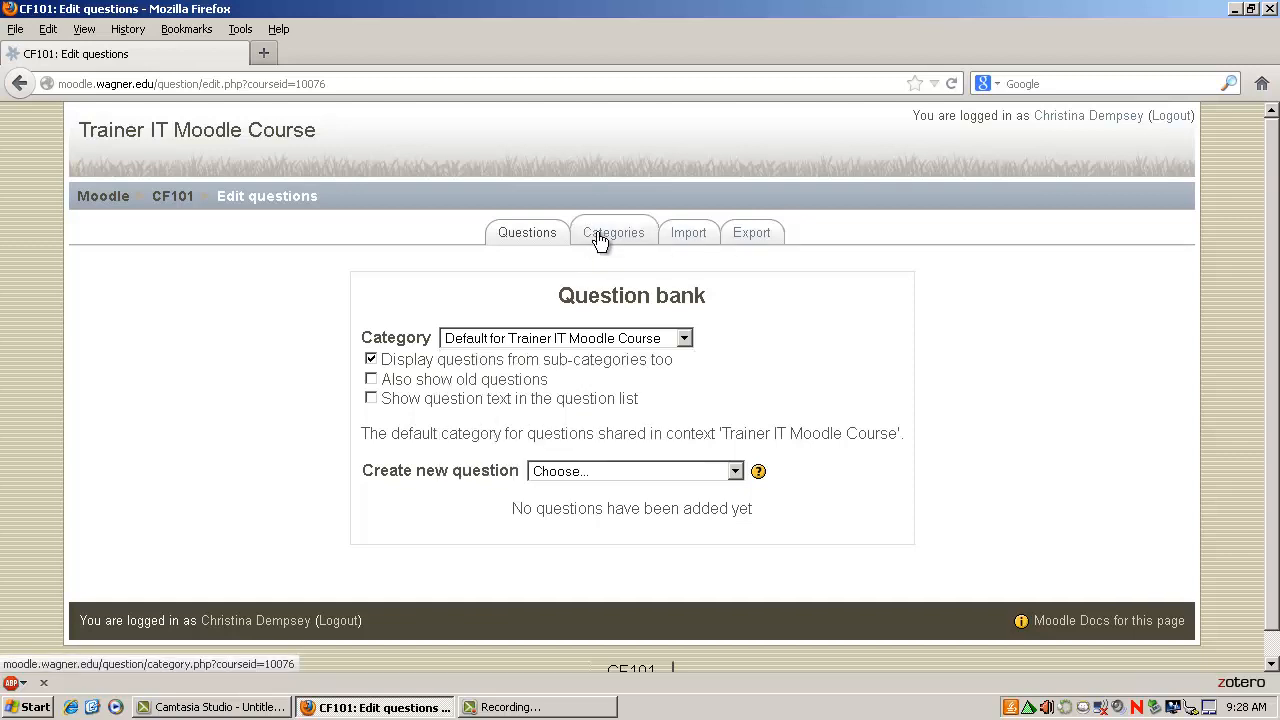
Add a question category named Quiz 2 under the course's default category, with category info "Quiz 2 Questions".
click(600, 240)
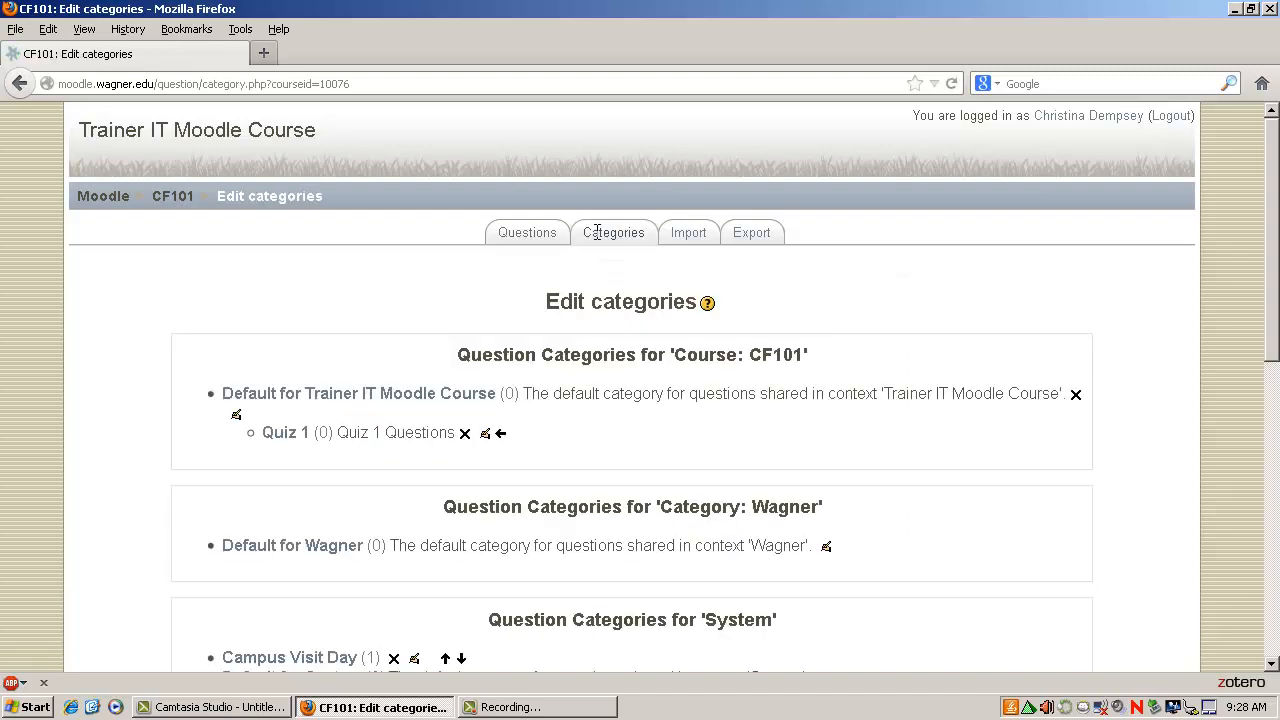
scroll(573, 286, down, 5)
scroll(573, 286, down, 3)
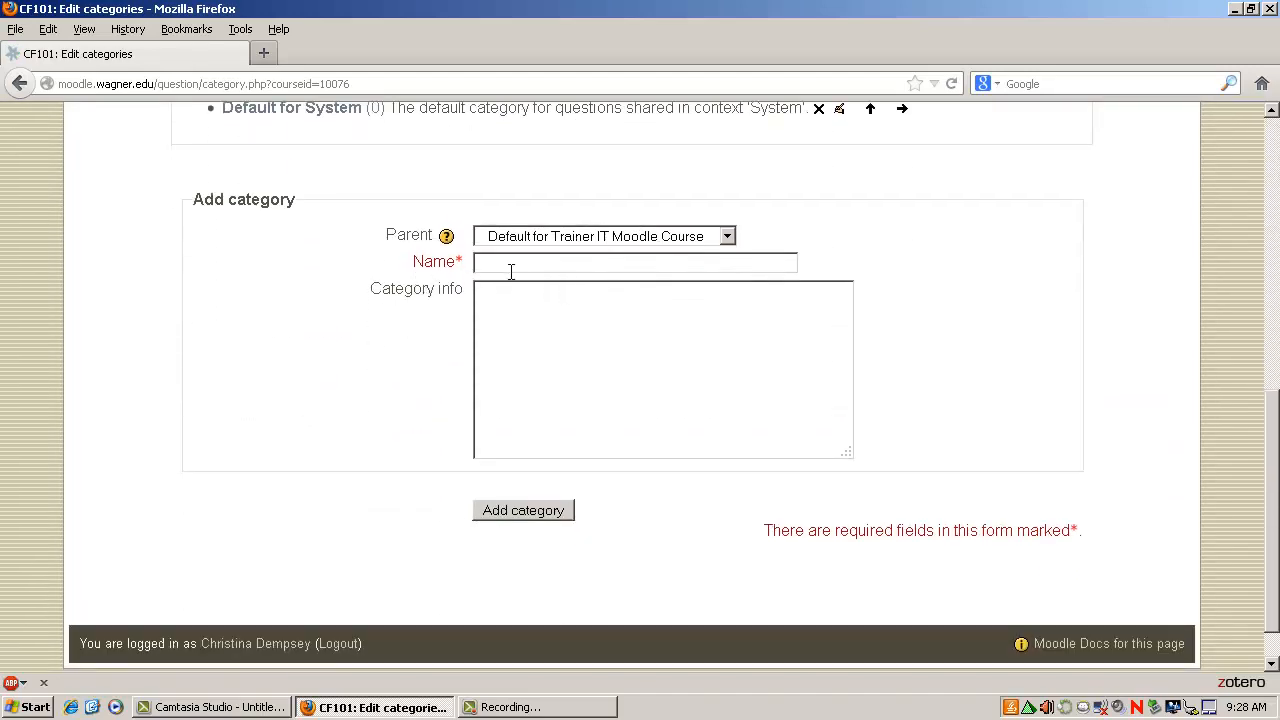
click(514, 264)
text(Quiz 2)
text(Quiz)
text( 2 Question)
text(s)
click(528, 510)
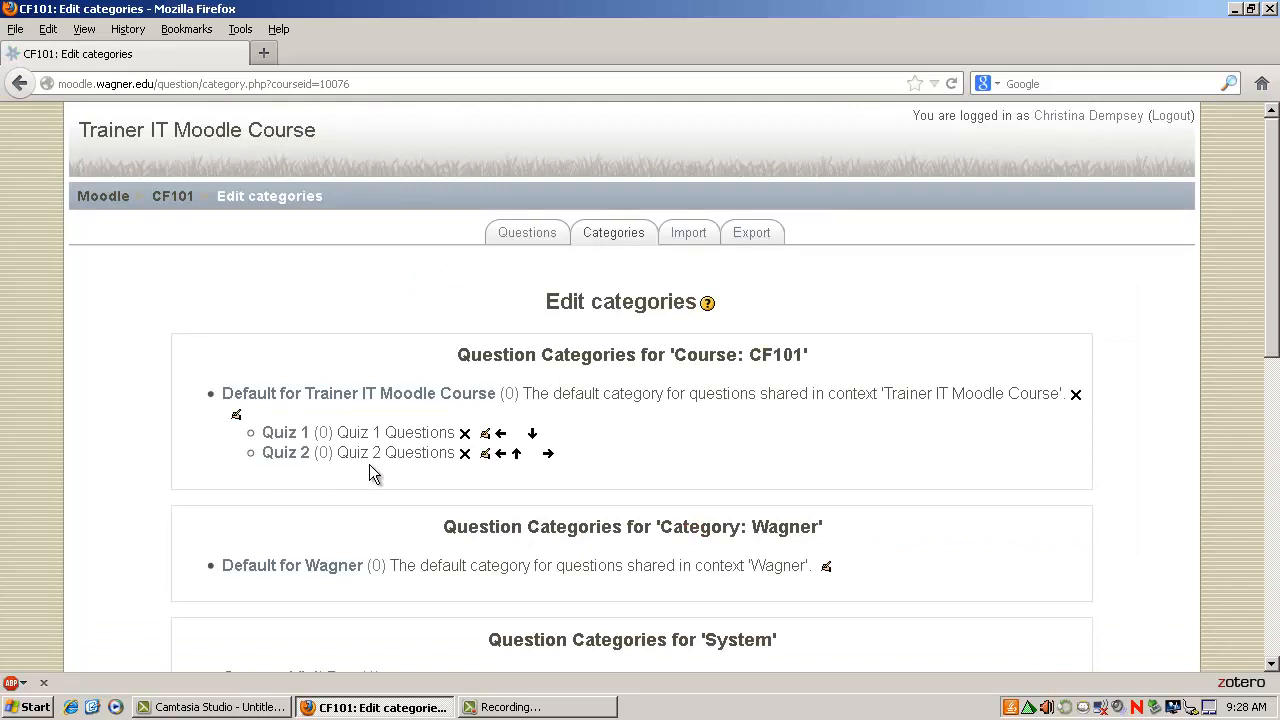
Review the existing question categories and the parent options offered for a new category.
scroll(369, 464, down, 4)
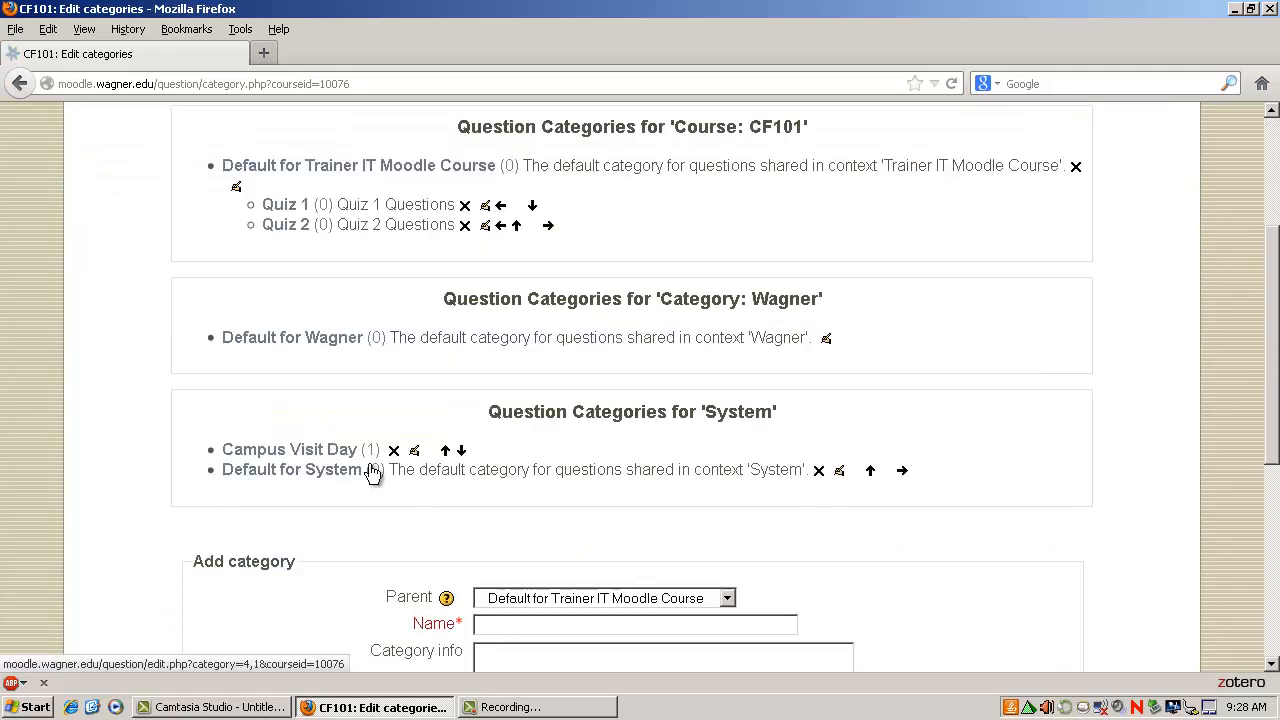
scroll(358, 455, up, 4)
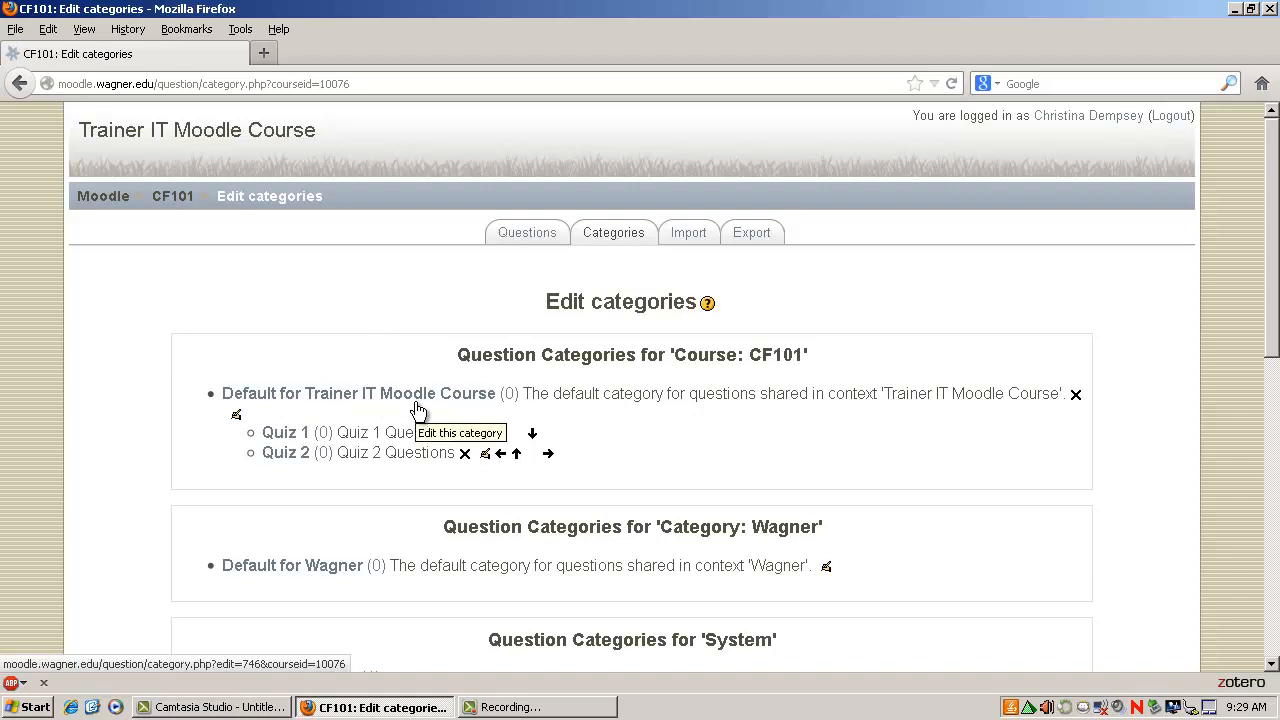
scroll(418, 410, down, 5)
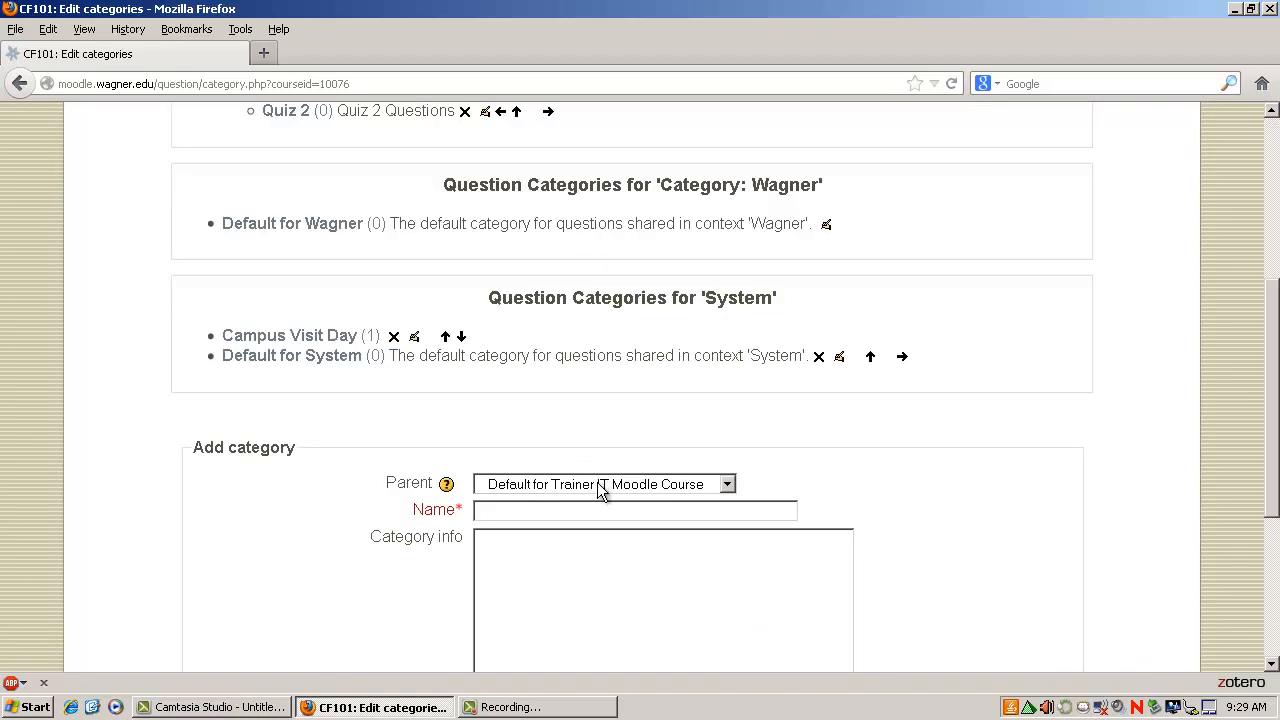
click(727, 488)
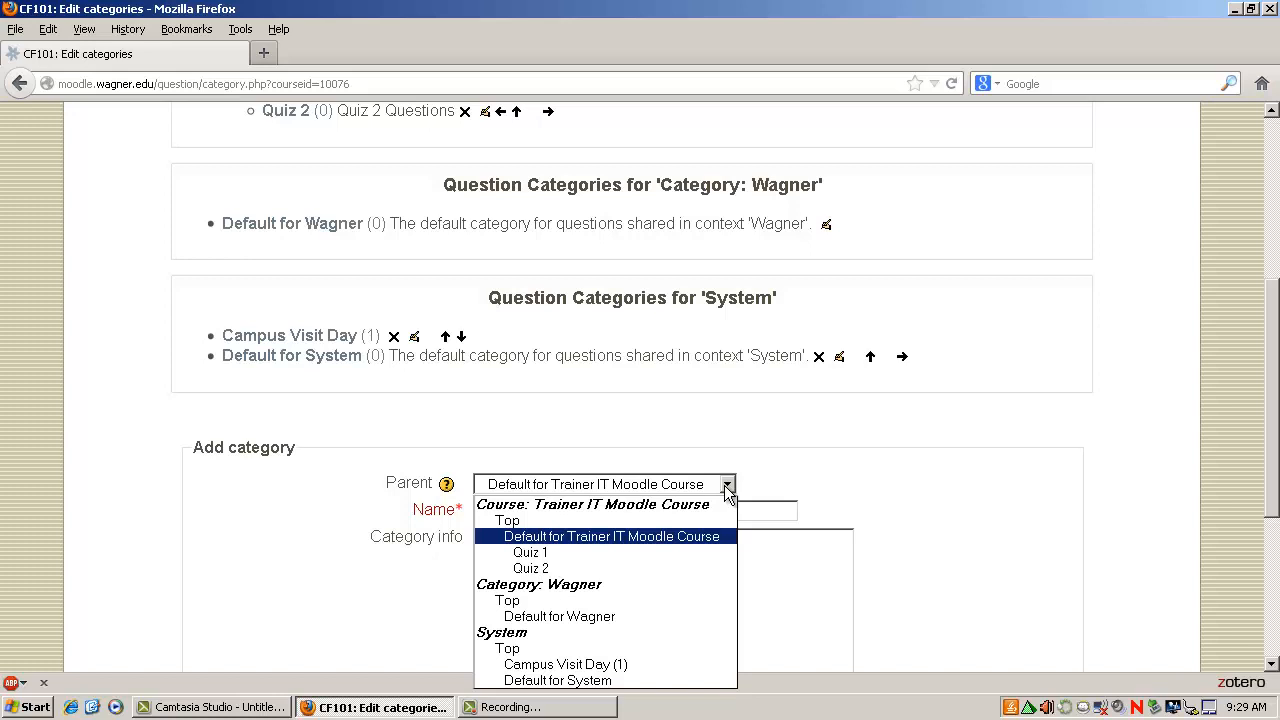
click(804, 488)
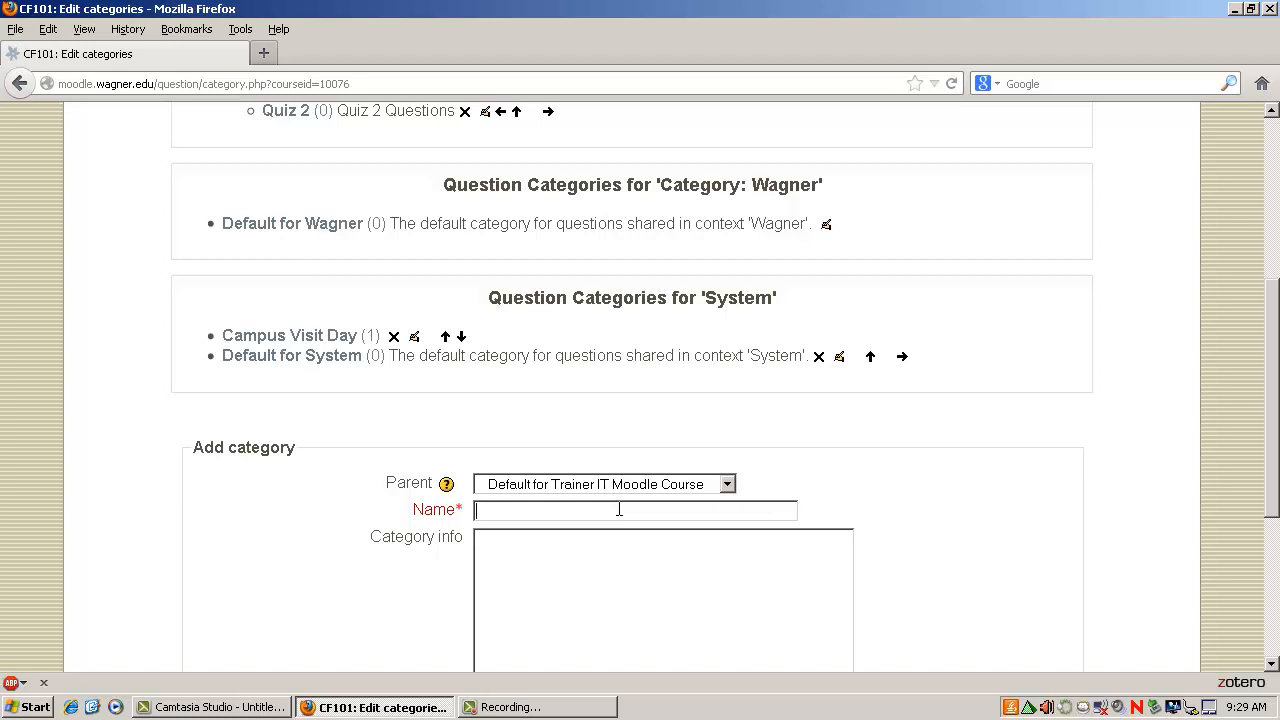
Add a subcategory named Multiple Choice with Quiz 1 as its parent.
text(Multiple Choice)
scroll(572, 532, down, 5)
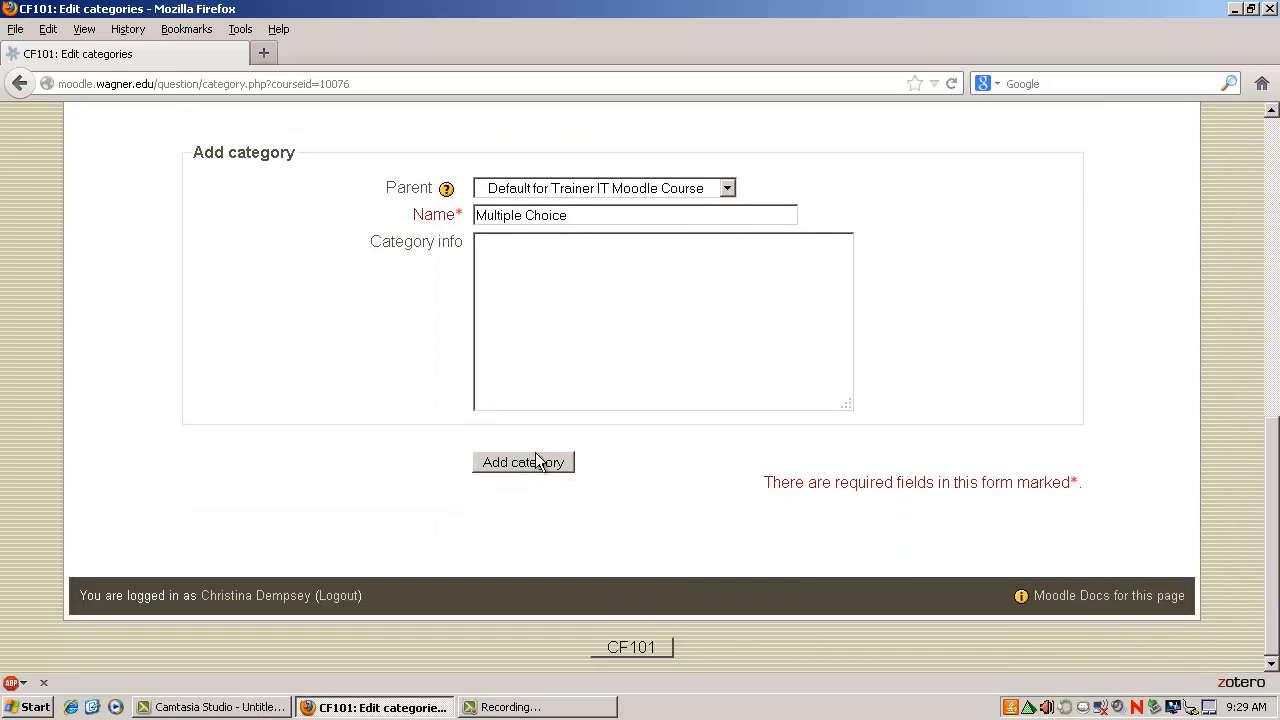
click(731, 186)
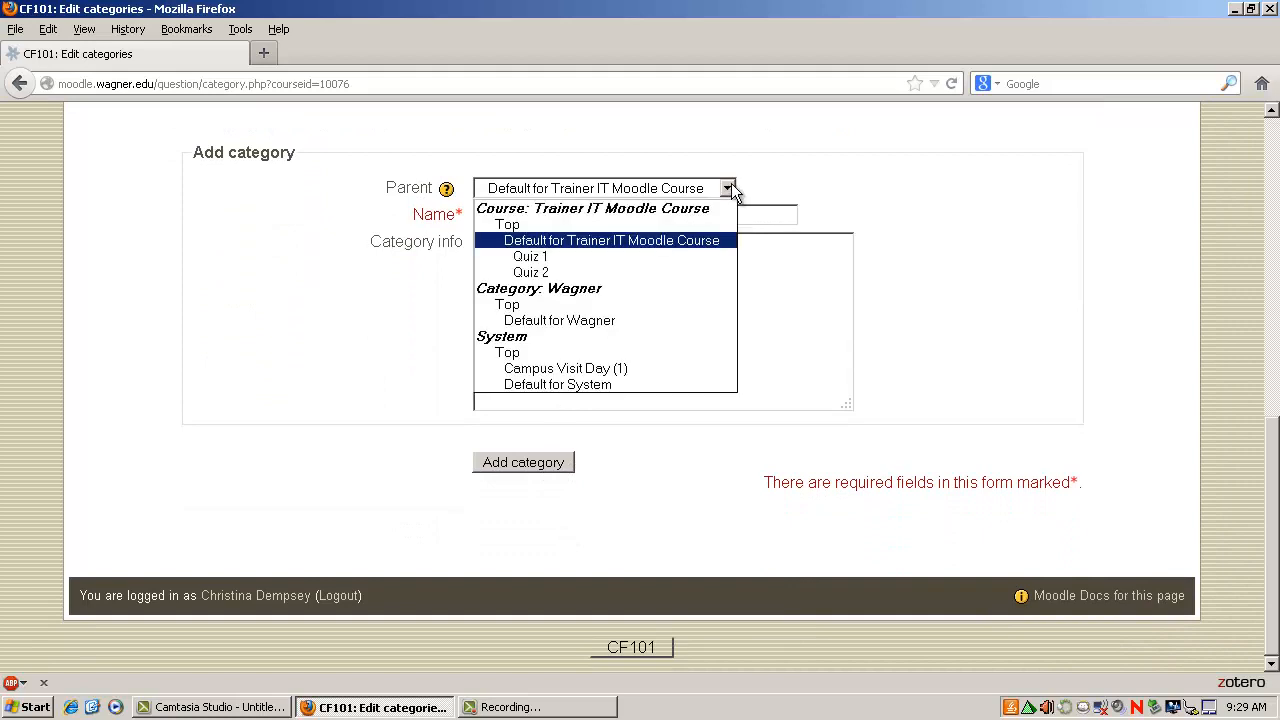
click(707, 255)
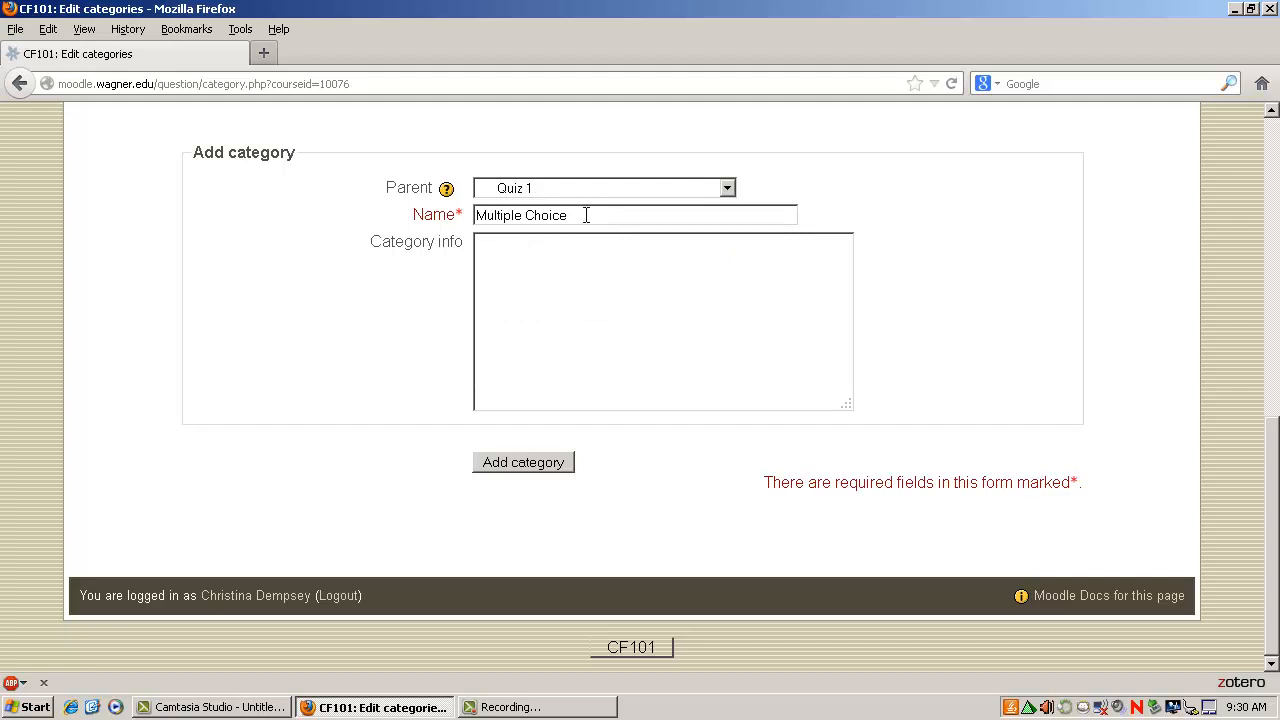
click(528, 460)
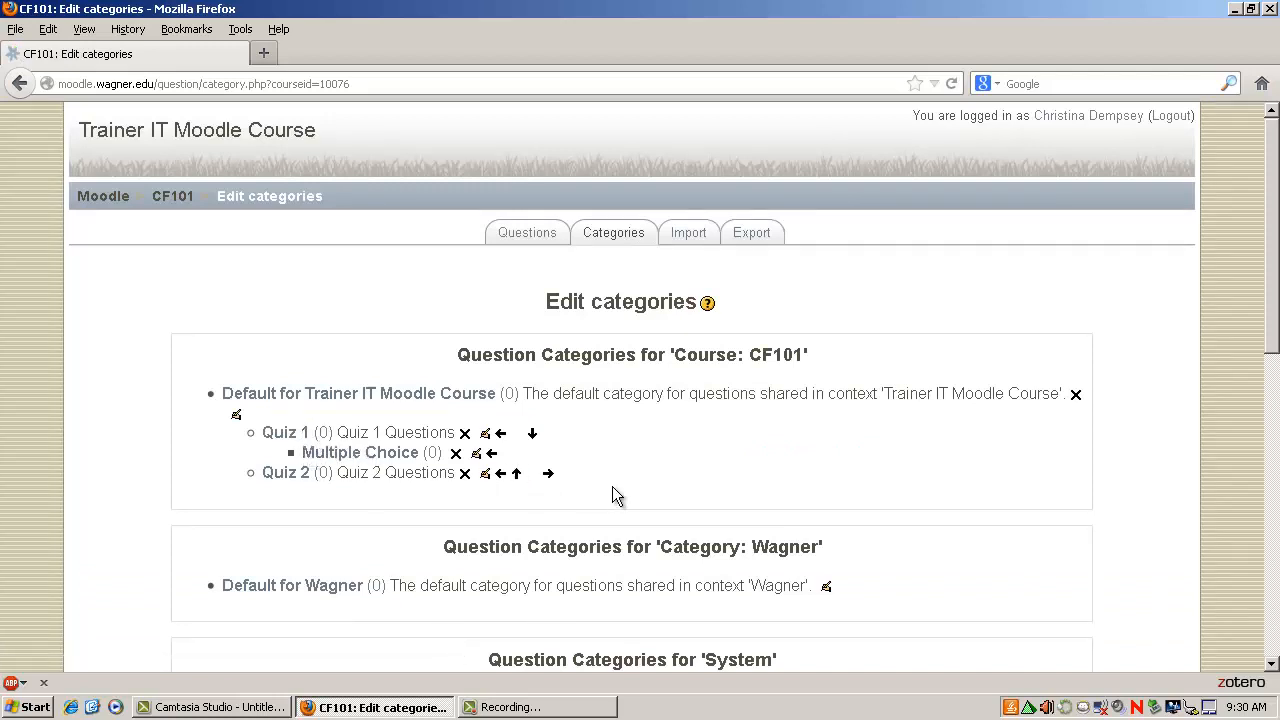
Add a subcategory named Essay Questions with Quiz 1 as its parent.
scroll(612, 486, down, 8)
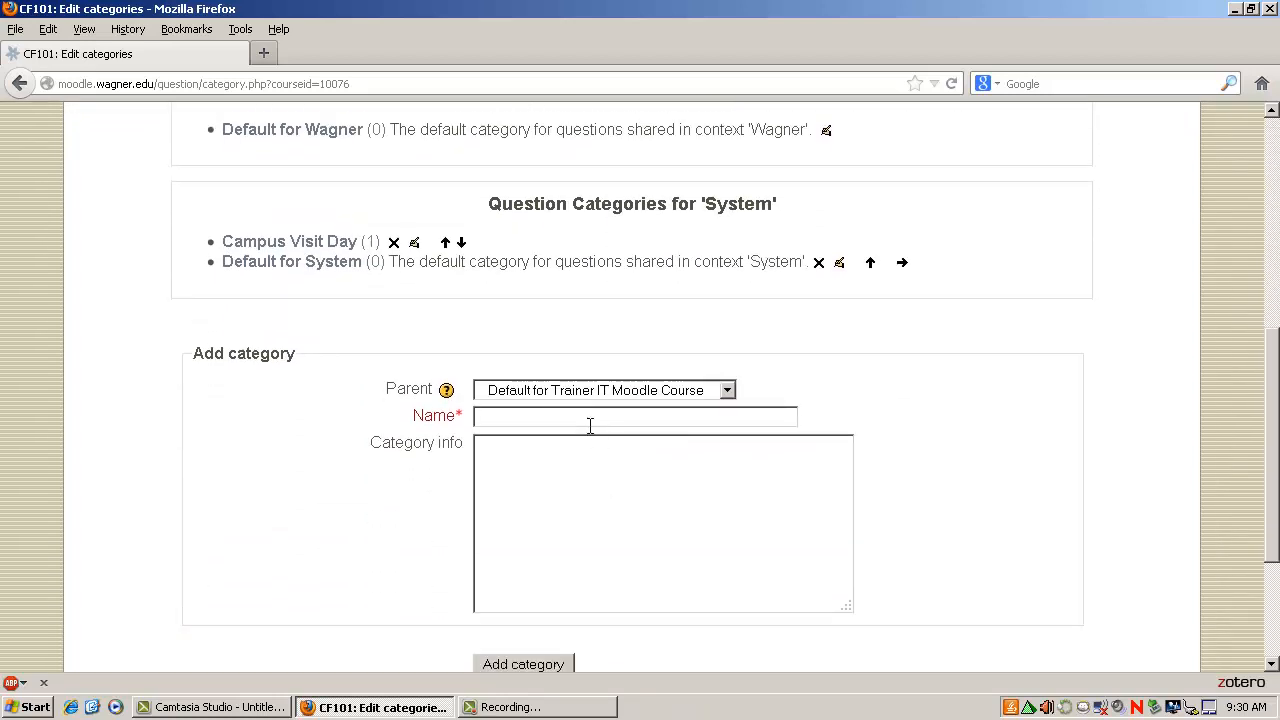
text(Essay Questions)
click(652, 391)
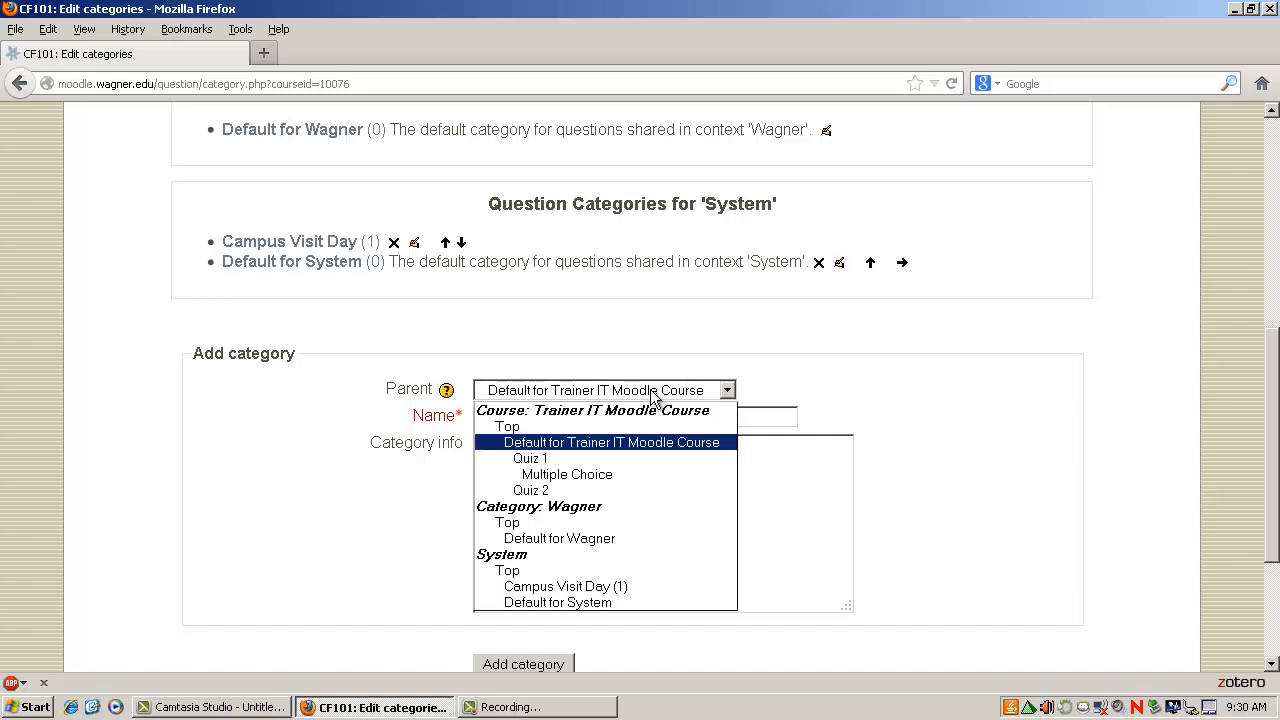
click(647, 458)
scroll(640, 480, down, 4)
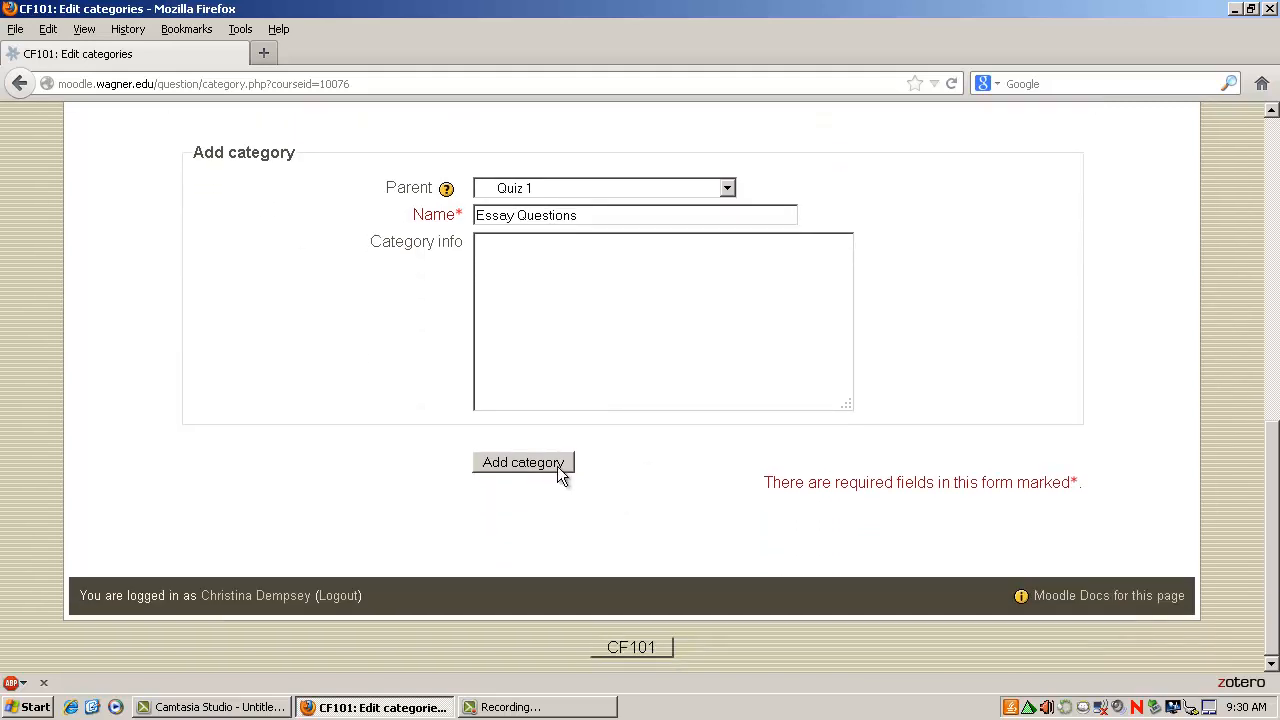
click(554, 463)
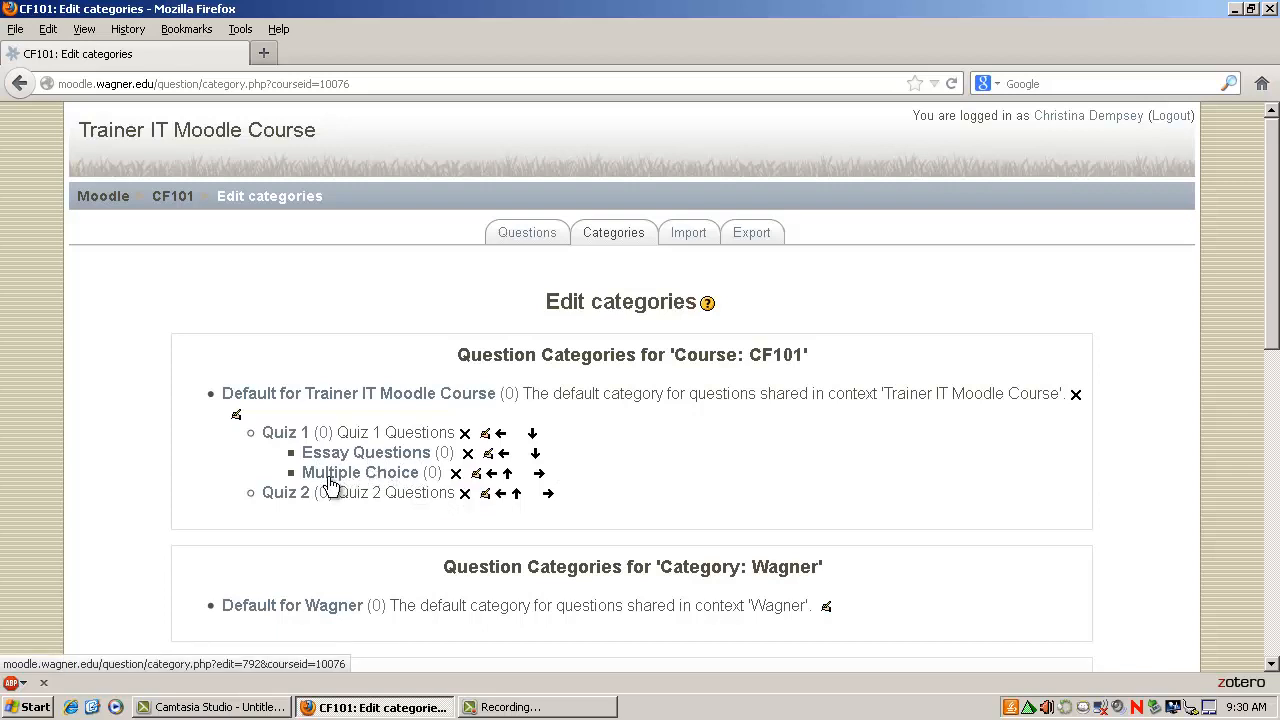
Delete the Essay Questions and Multiple Choice subcategories under Quiz 1.
click(467, 455)
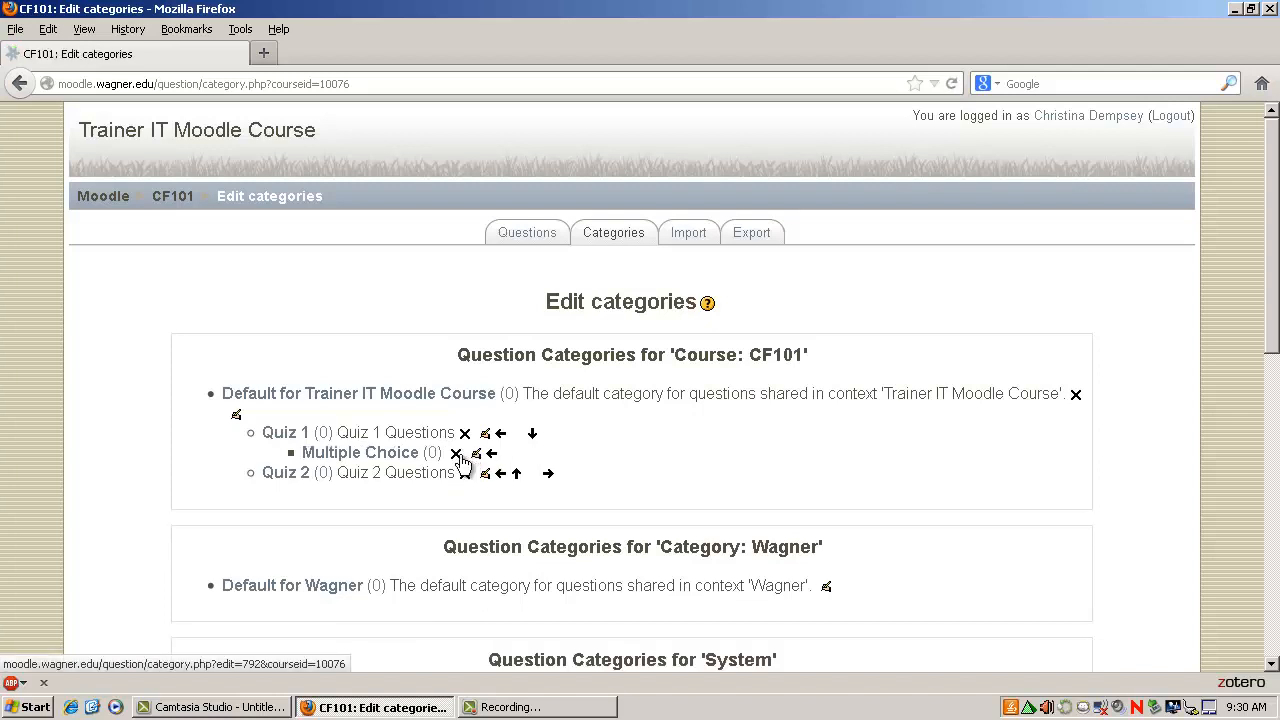
click(456, 456)
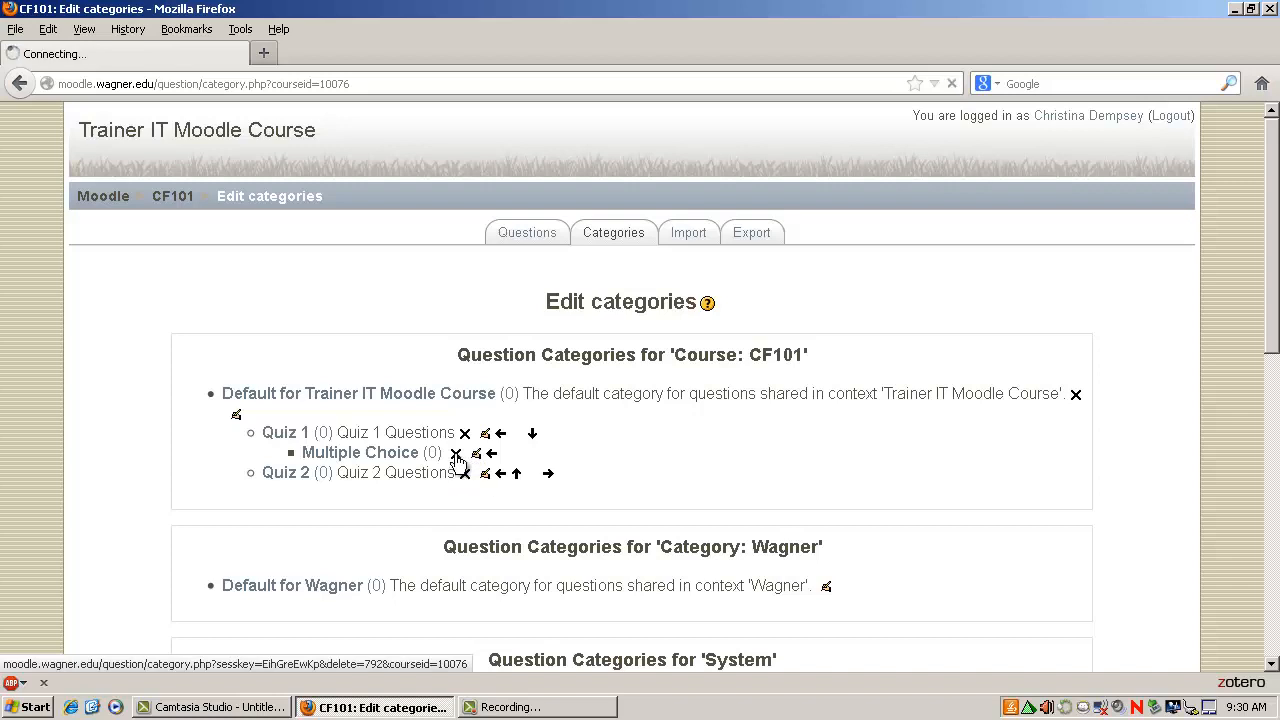